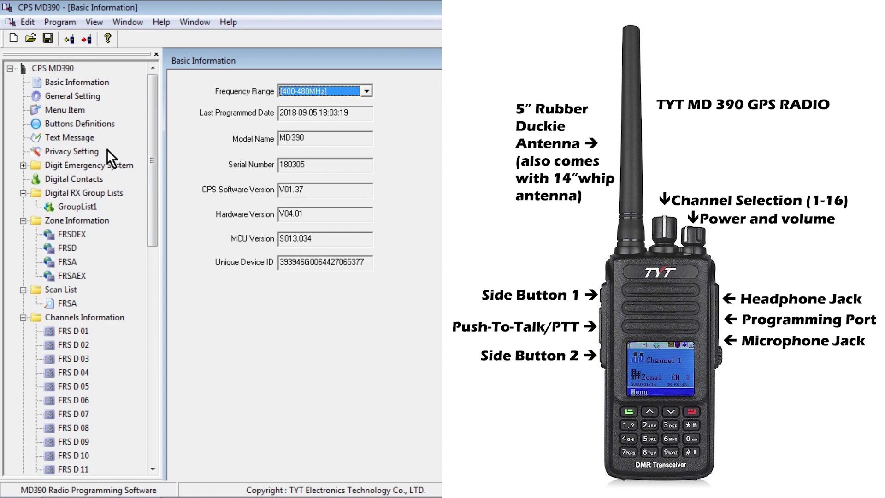
Review the general settings, examining the Radio ID and the available Back Light Time options
click(78, 99)
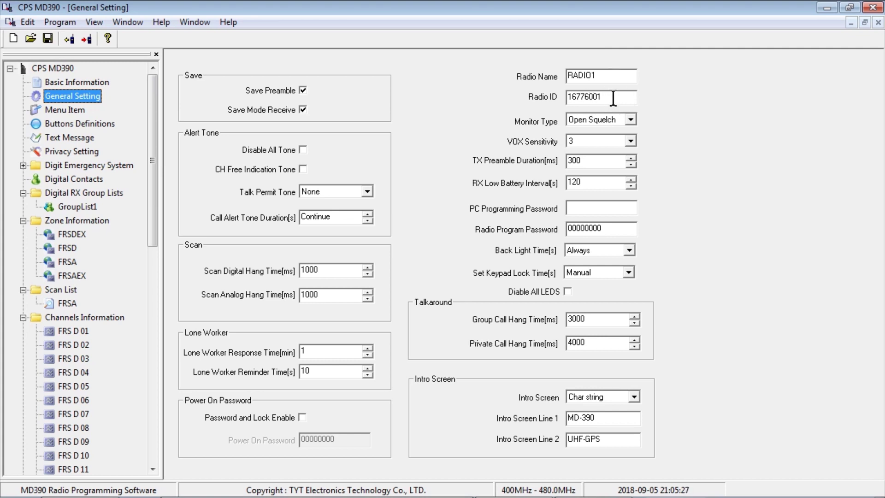
drag(577, 99, 566, 100)
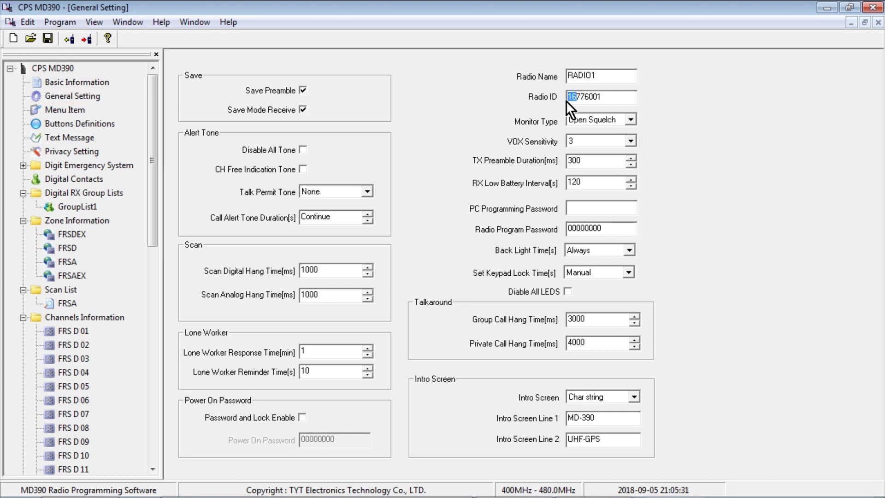
click(615, 98)
click(628, 251)
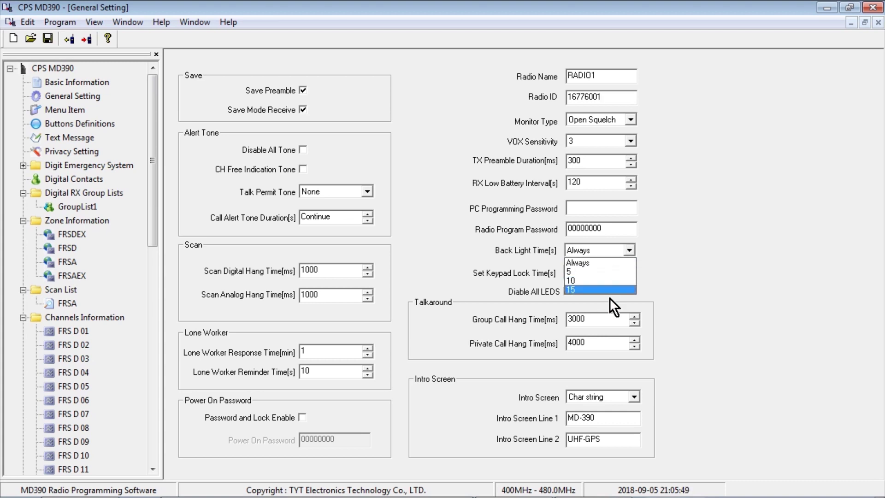
click(670, 231)
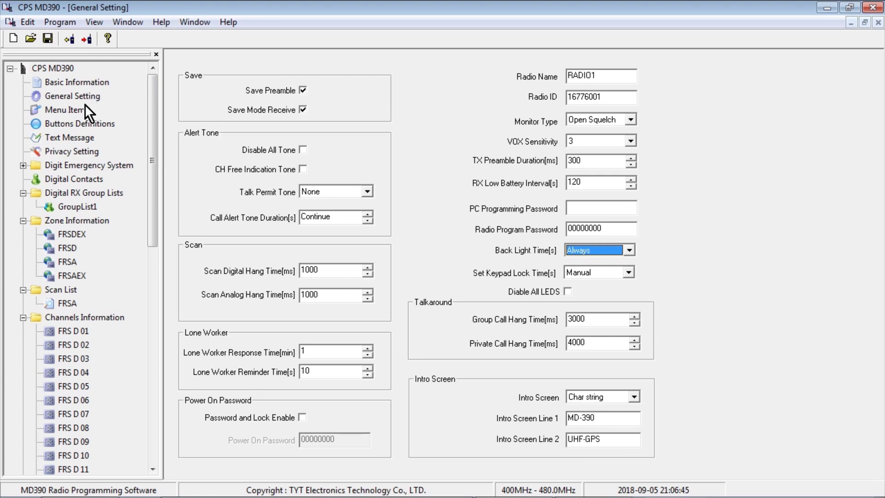
Review the menu item, button definition and text message settings
click(68, 110)
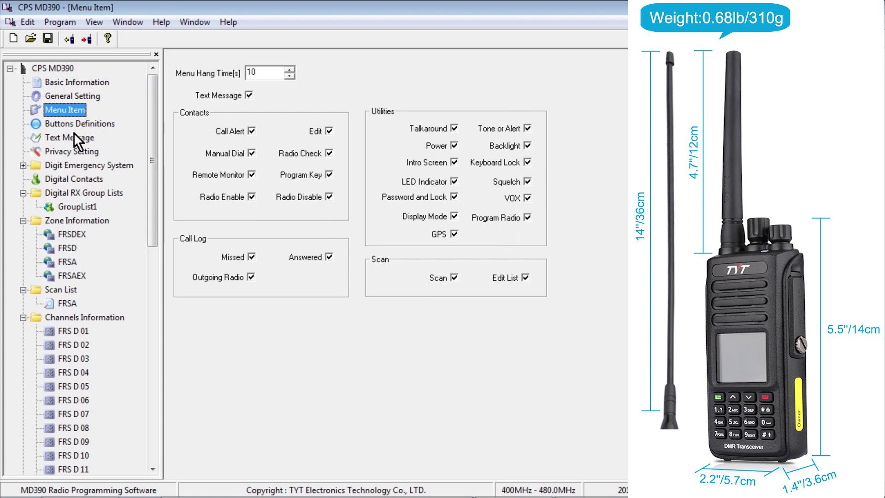
click(82, 124)
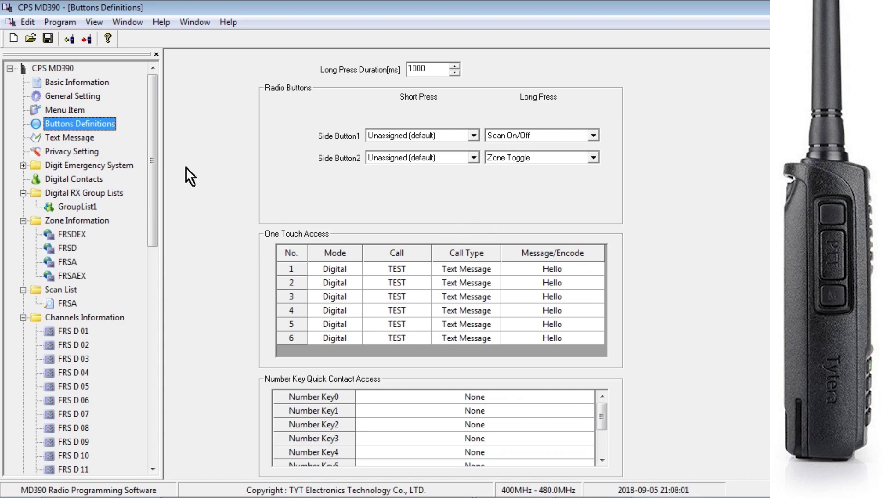
click(76, 140)
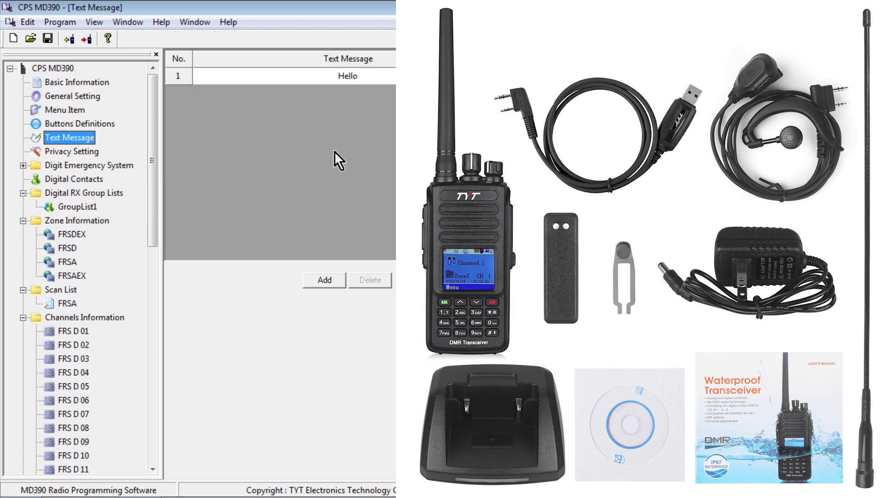
Examine the first enhanced privacy key, the digital contacts and the members of GroupList1
click(74, 151)
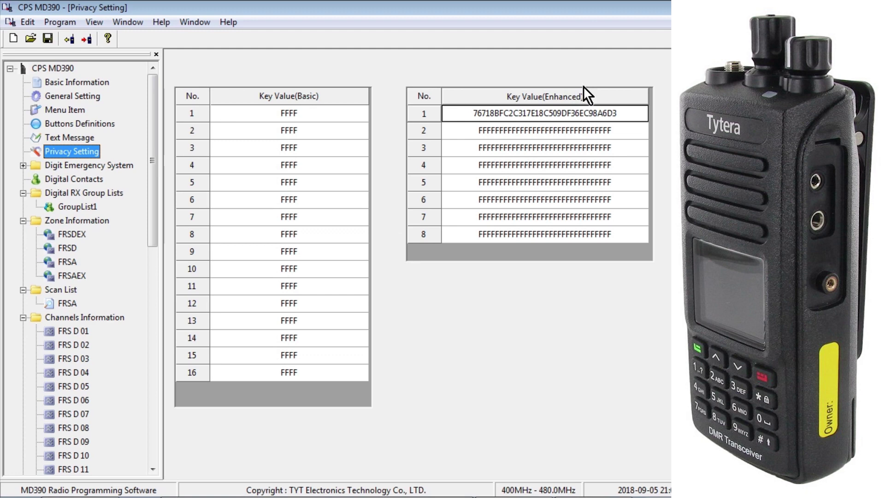
double_click(518, 116)
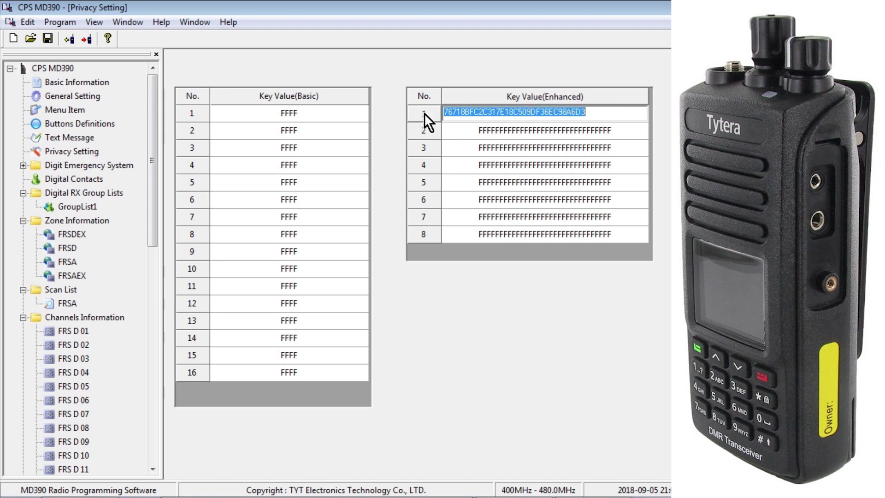
click(81, 177)
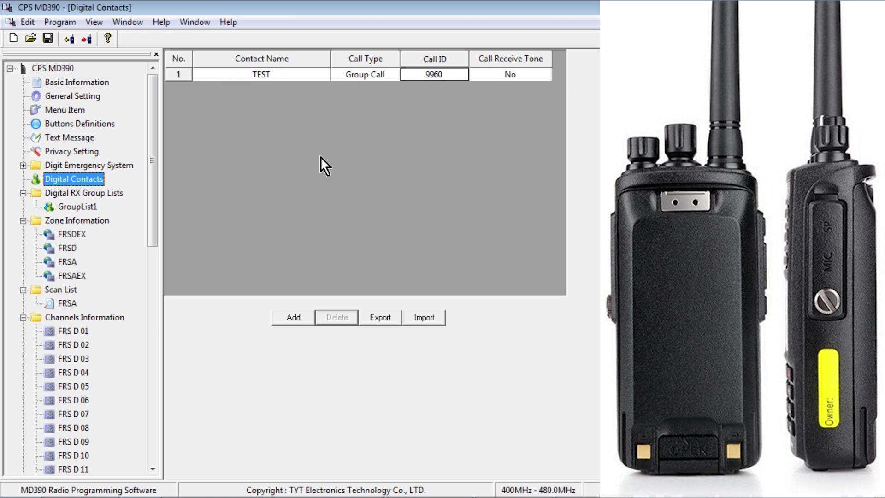
click(82, 206)
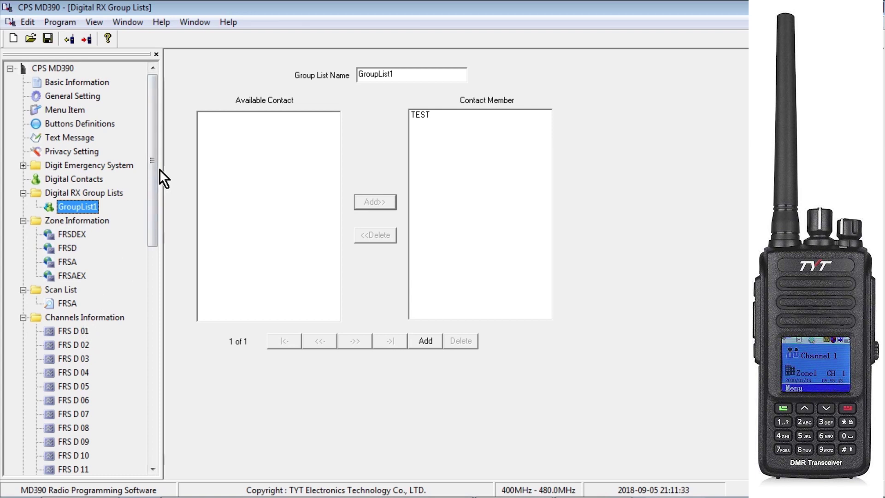
Open the settings of channel FRS D 01 and examine its channel name and RX frequency
drag(153, 167, 151, 222)
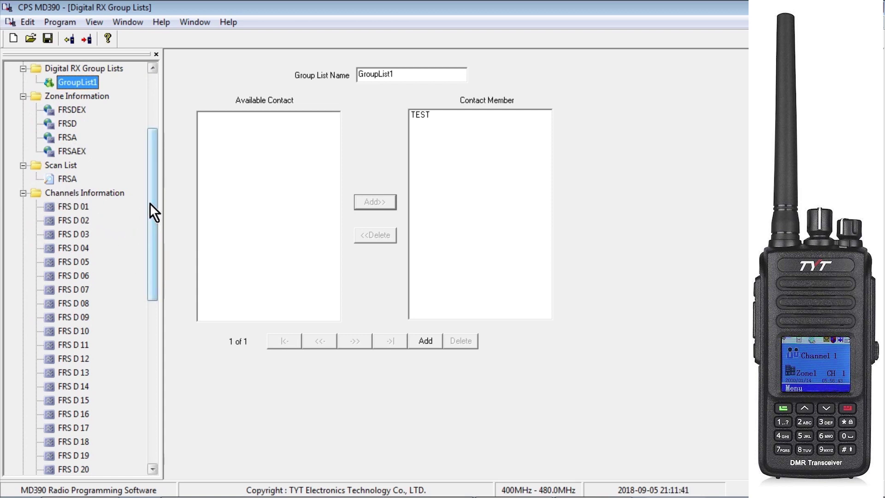
drag(150, 203, 151, 226)
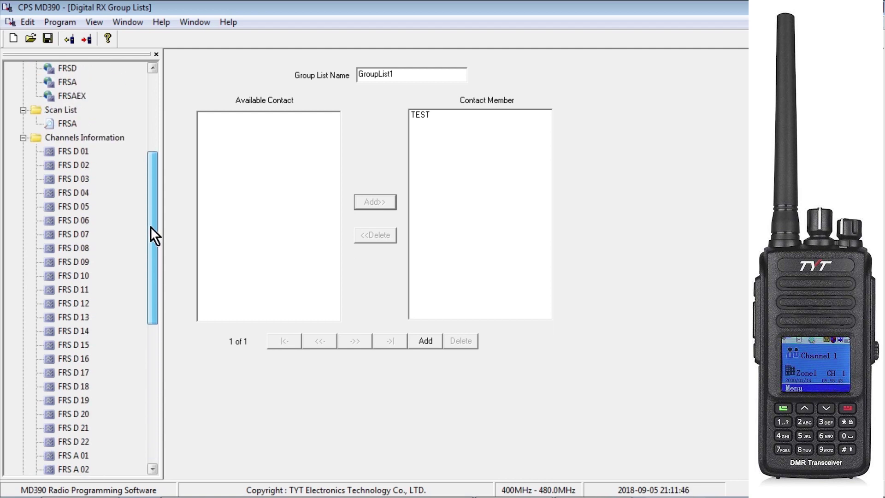
double_click(81, 150)
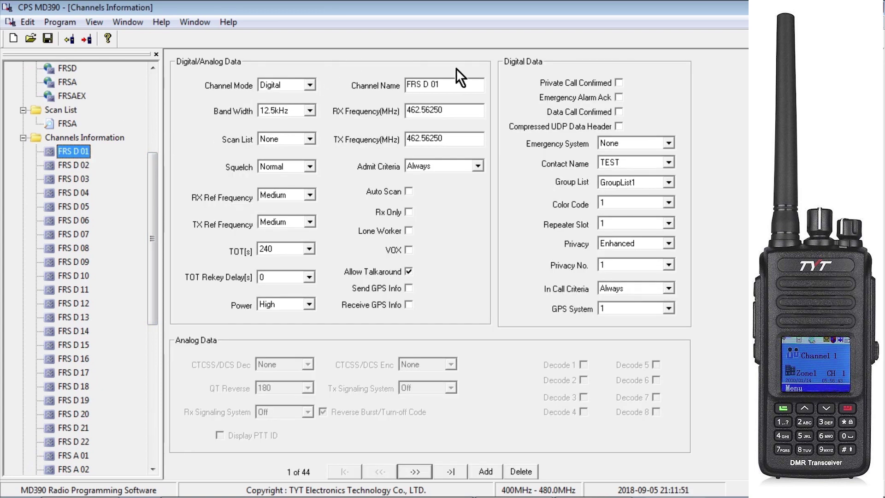
drag(457, 85, 398, 91)
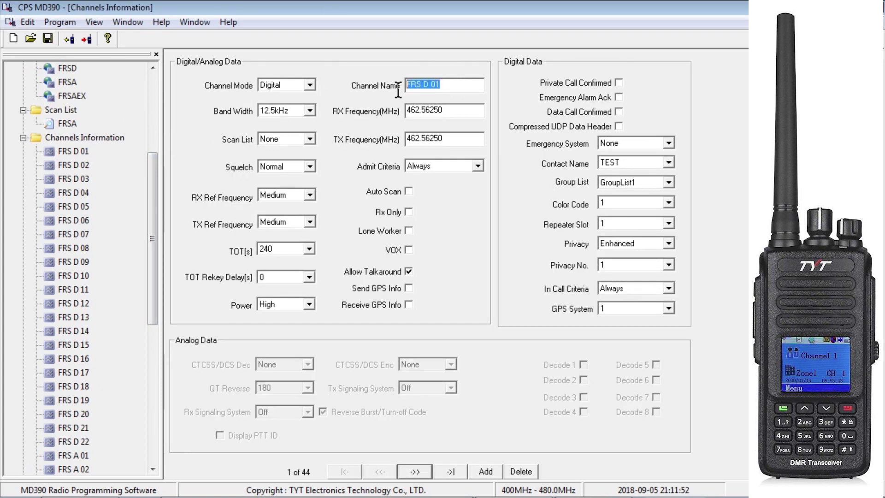
click(424, 84)
double_click(434, 84)
click(453, 112)
drag(453, 112, 381, 119)
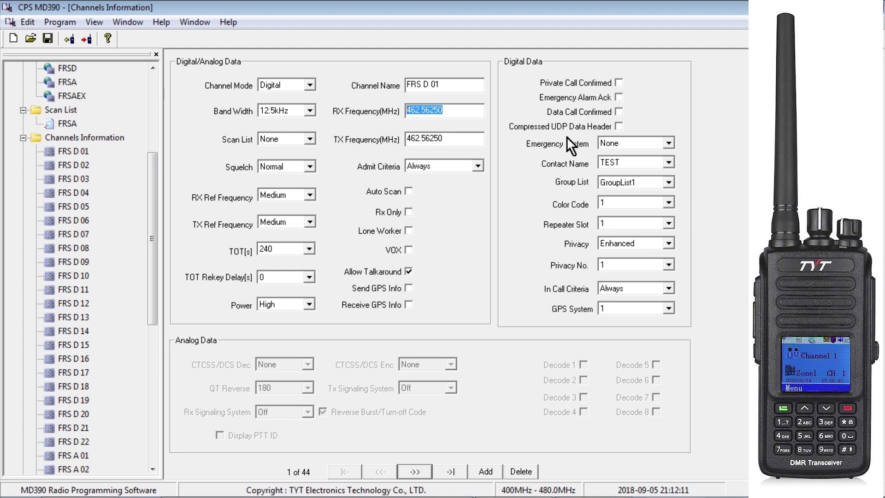
Set channel FRS D 01's contact name to TEST and its group list to GroupList1
click(669, 163)
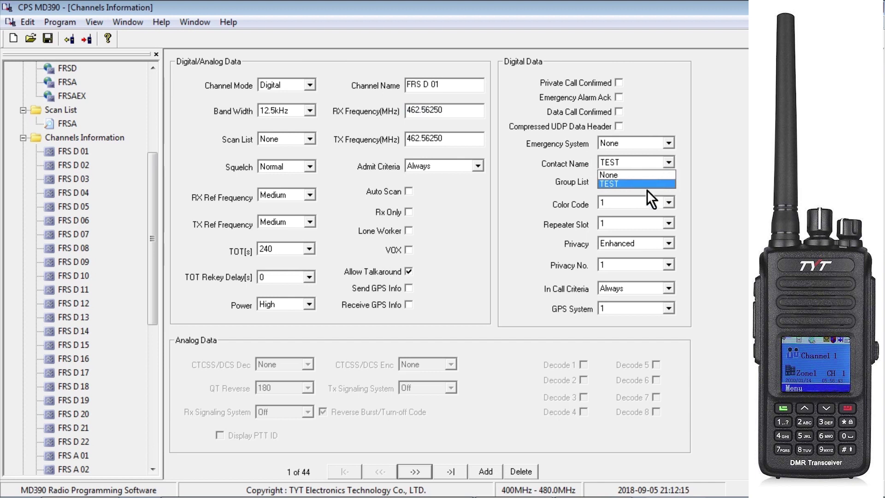
click(618, 183)
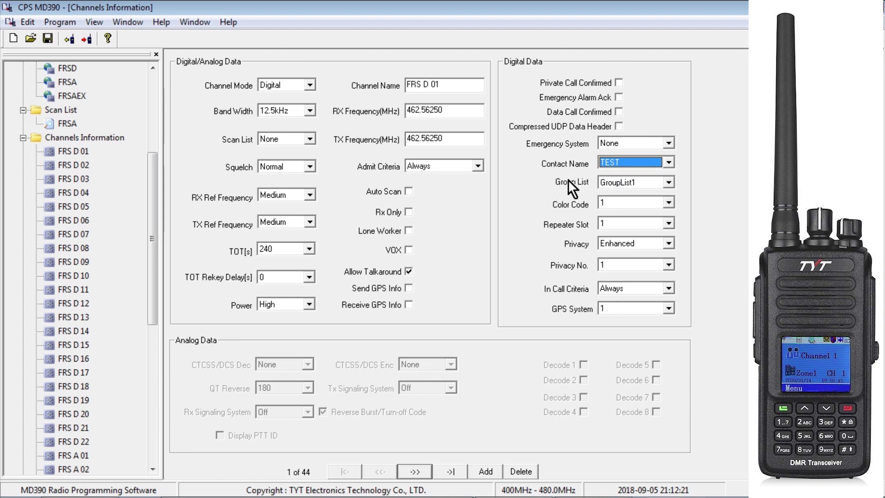
click(645, 179)
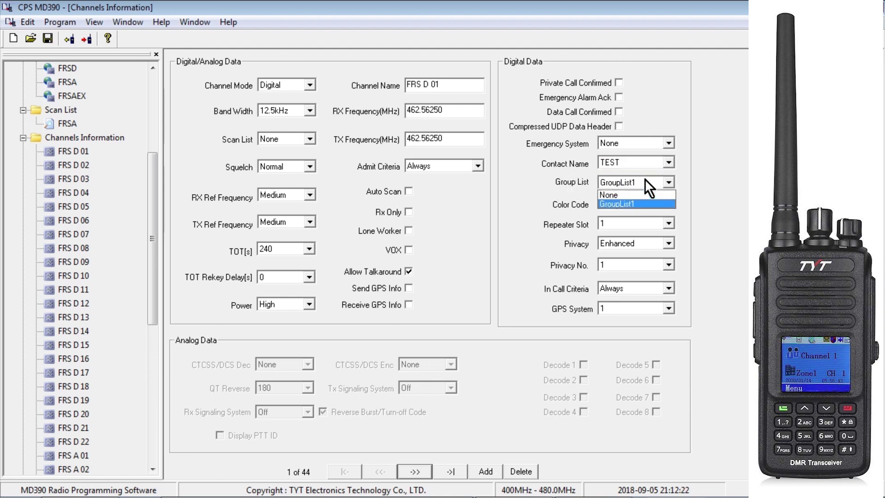
click(621, 206)
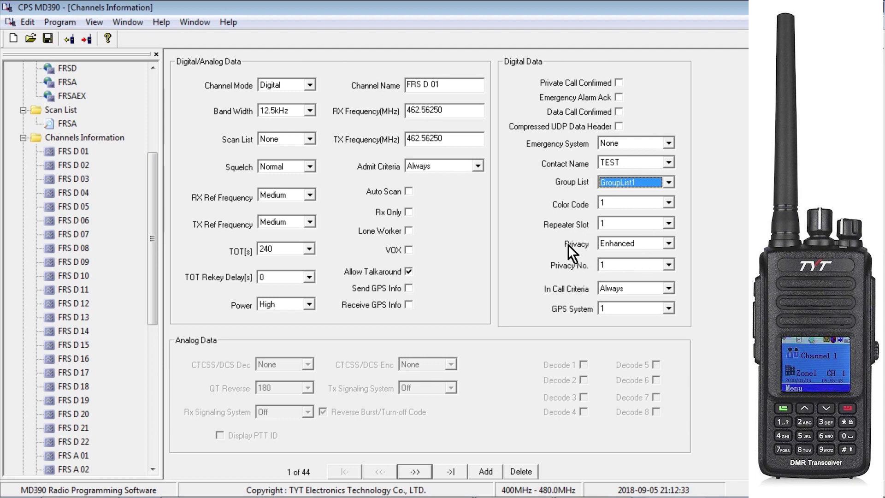
Set channel FRS D 01's privacy to Enhanced with privacy number 1
click(627, 240)
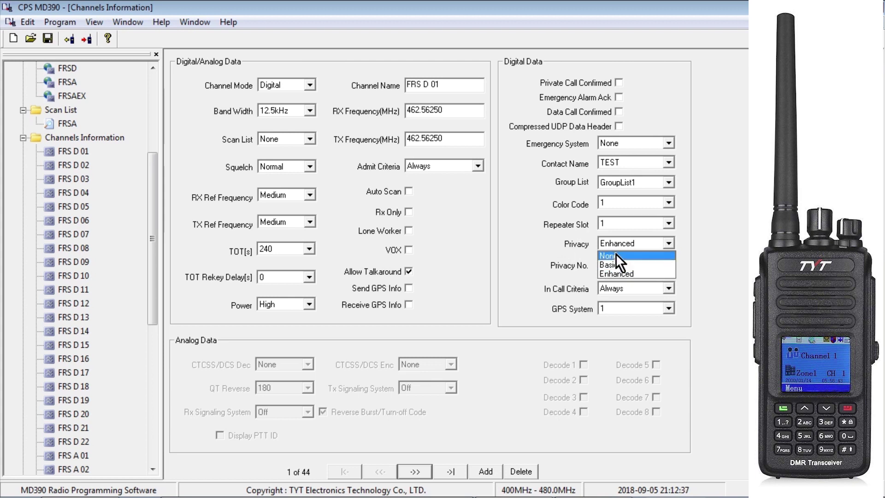
click(627, 273)
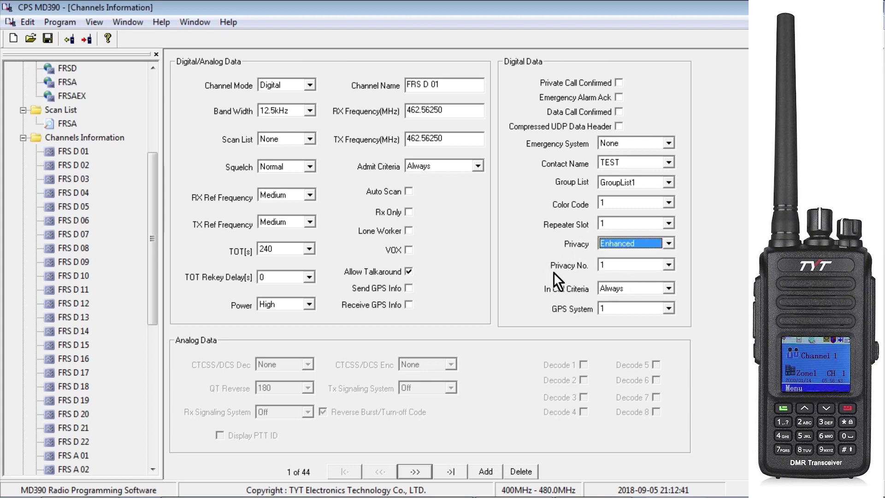
click(637, 264)
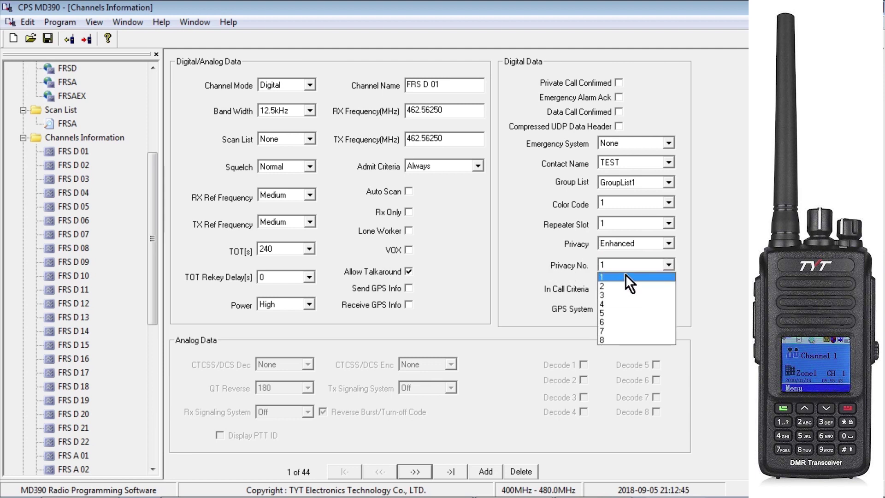
click(626, 274)
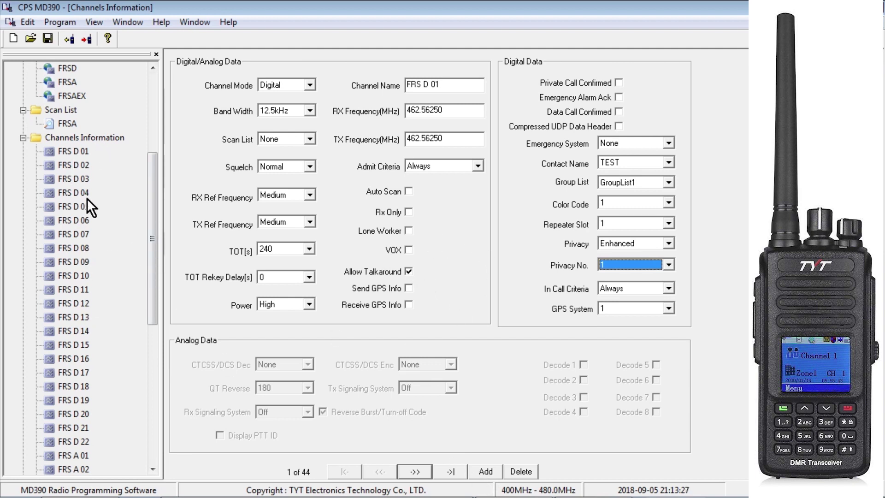
Copy channel FRS D 01 and bring up the paste option for channel FRS D 02
right_click(82, 149)
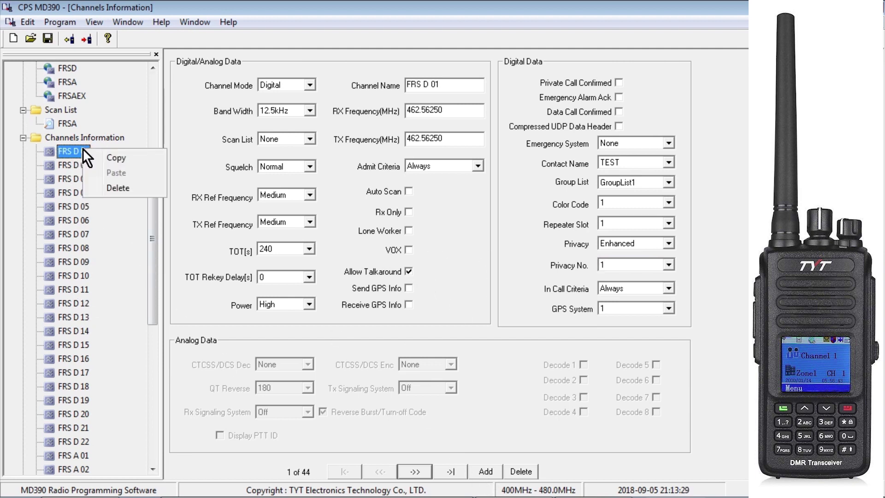
click(118, 157)
click(75, 165)
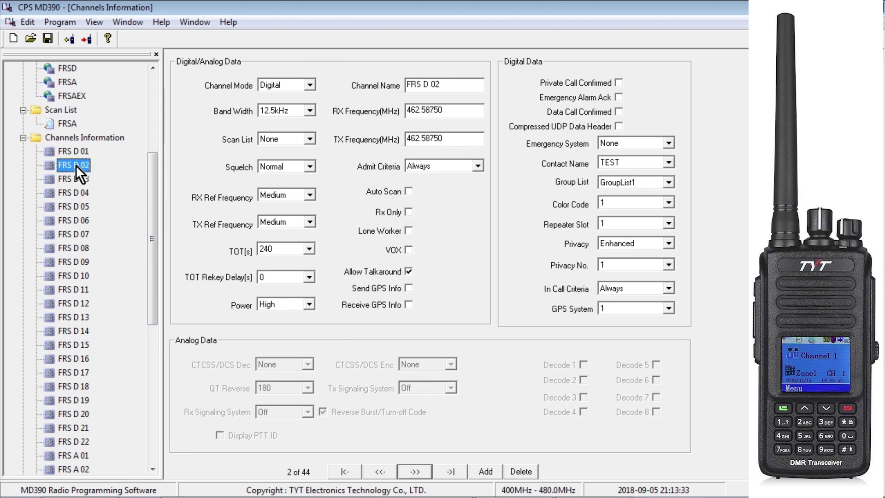
right_click(76, 165)
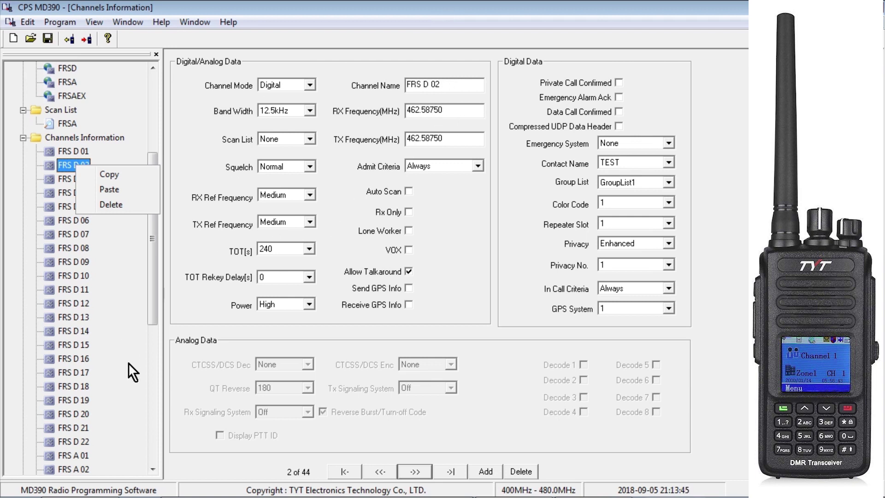
click(151, 292)
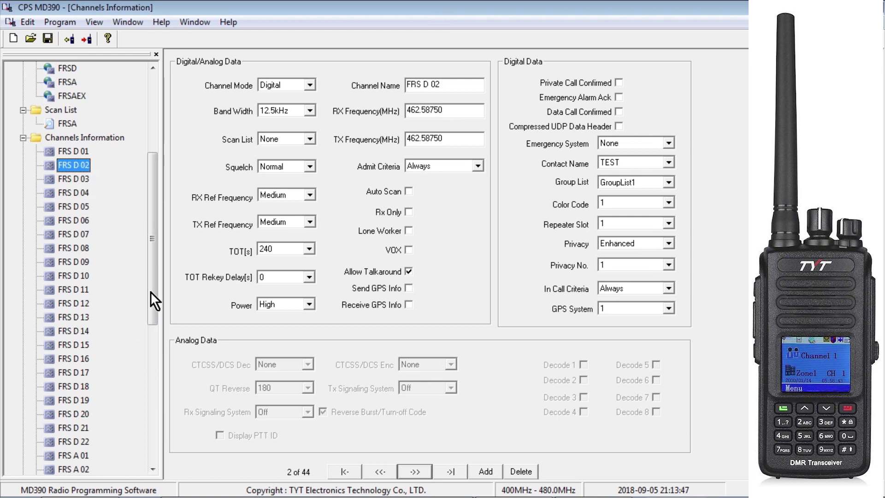
Compare the scan list setting of analog channel FRS A 01 with that of digital channel FRS D 17
drag(150, 292, 148, 358)
click(79, 304)
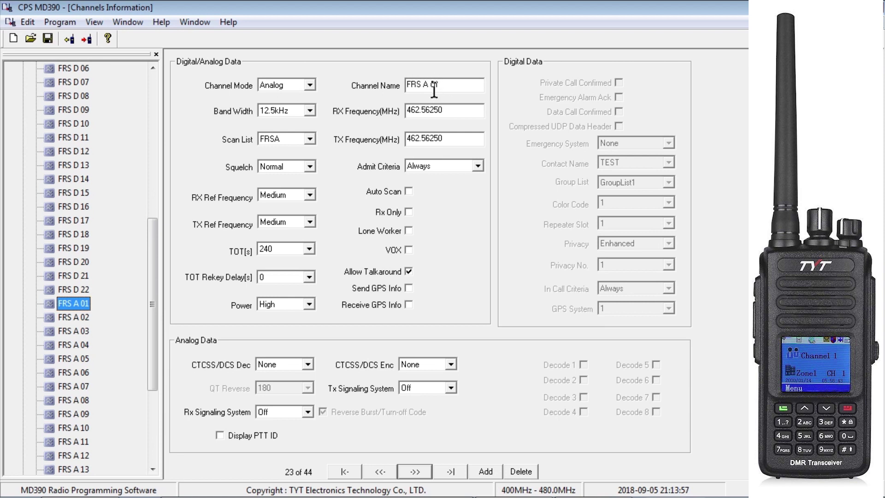
click(298, 135)
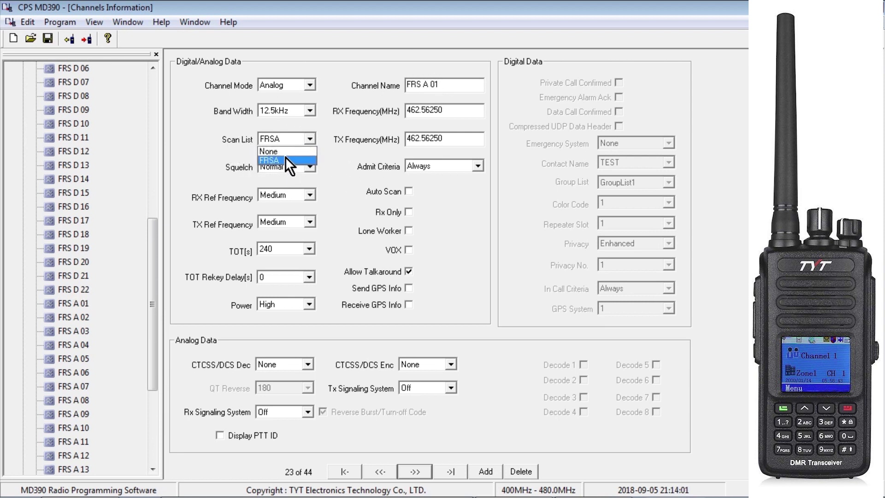
click(82, 278)
click(88, 223)
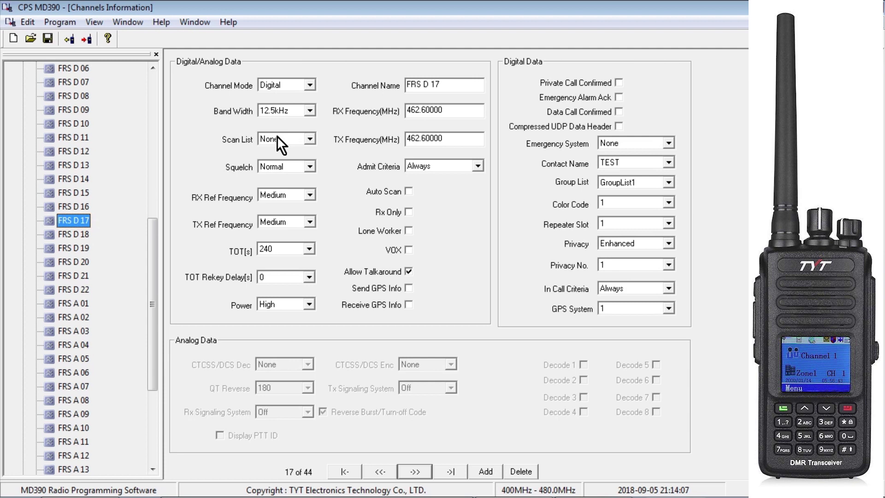
Set the scan list of analog channel FRS A 01 to FRSA
click(80, 302)
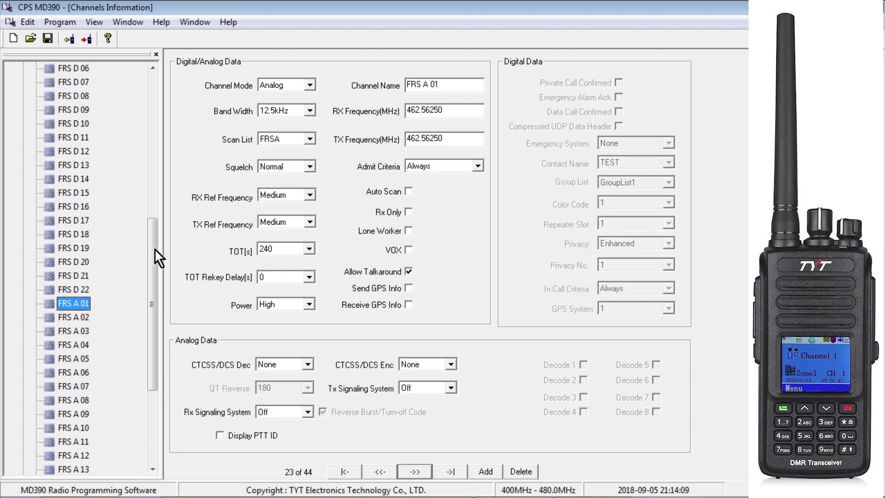
click(286, 143)
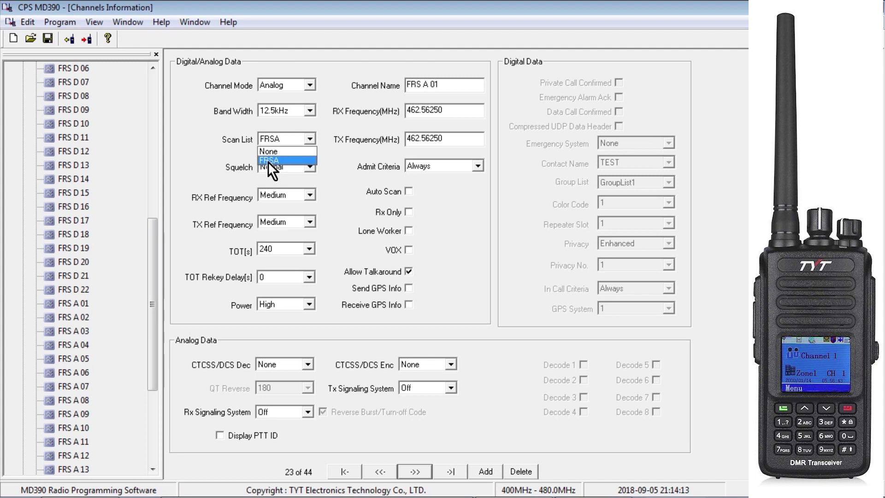
click(278, 159)
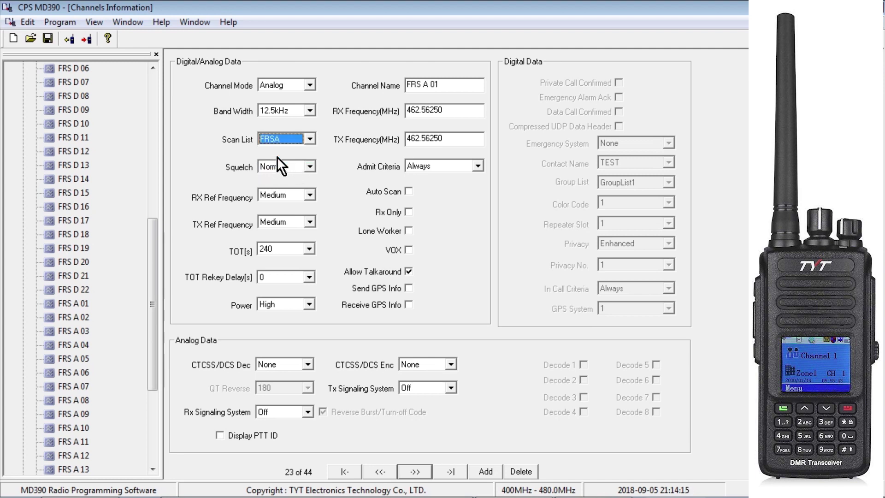
click(82, 308)
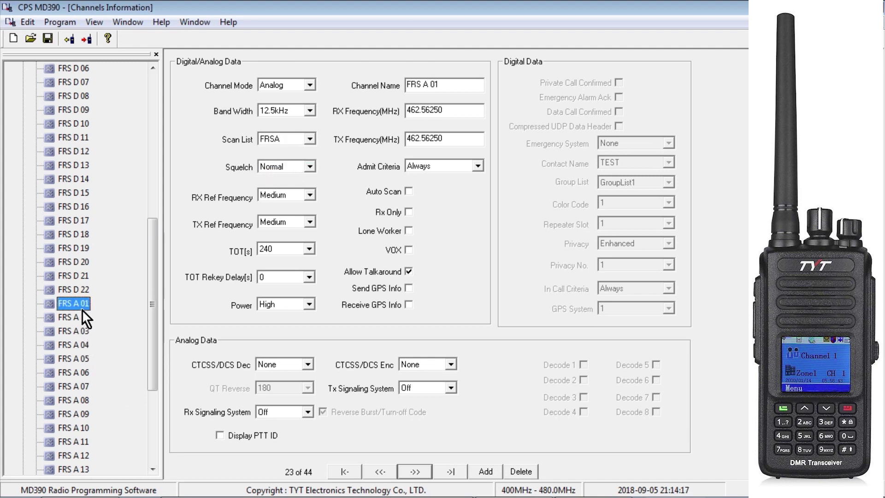
Set the scan list of analog channel FRS A 02 to FRSA
click(81, 317)
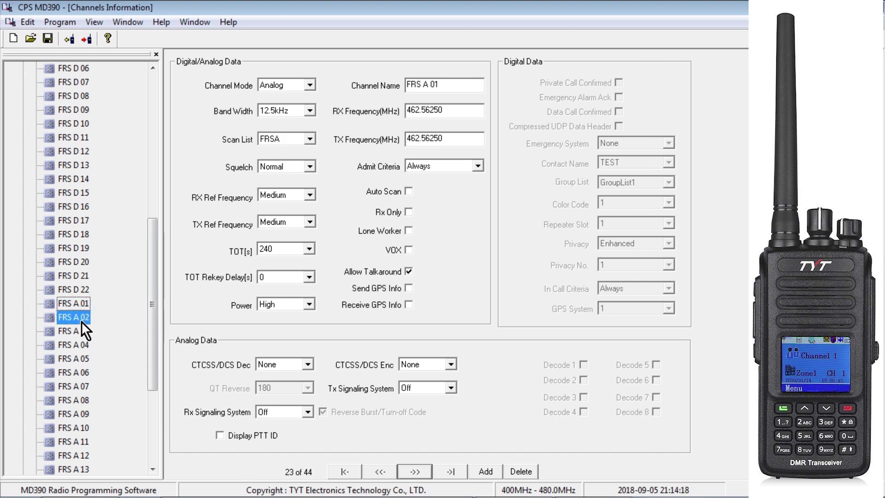
click(277, 139)
click(280, 162)
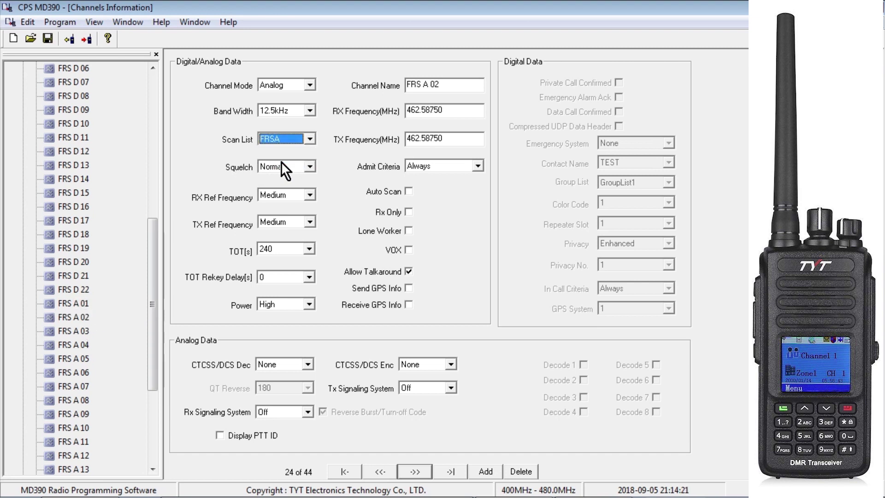
Review the channel members of scan list FRSA and the scan function assigned to the radio's side buttons
click(156, 90)
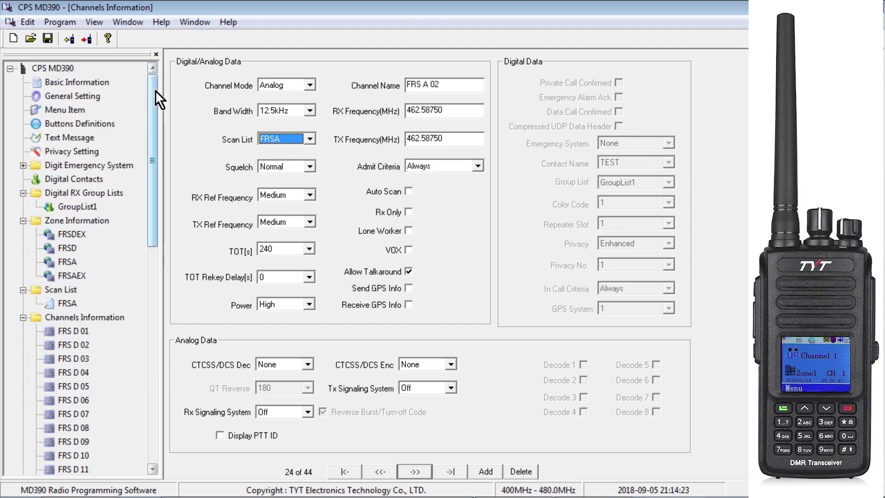
click(67, 303)
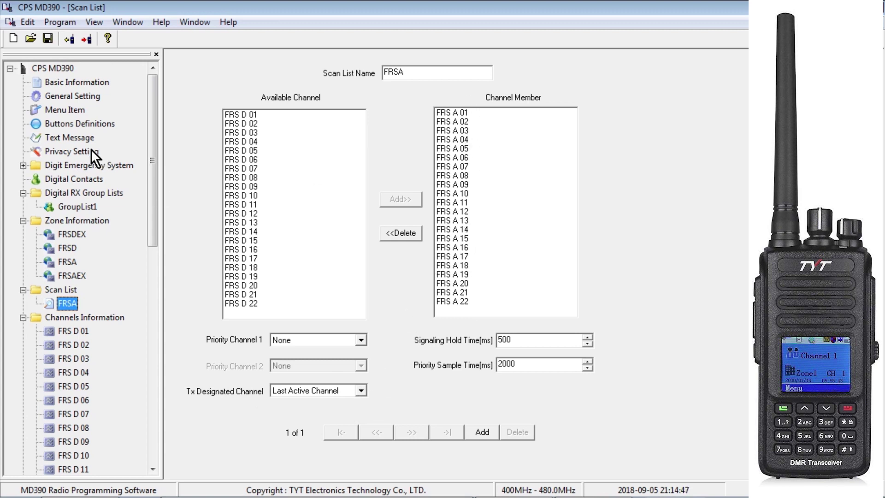
click(87, 121)
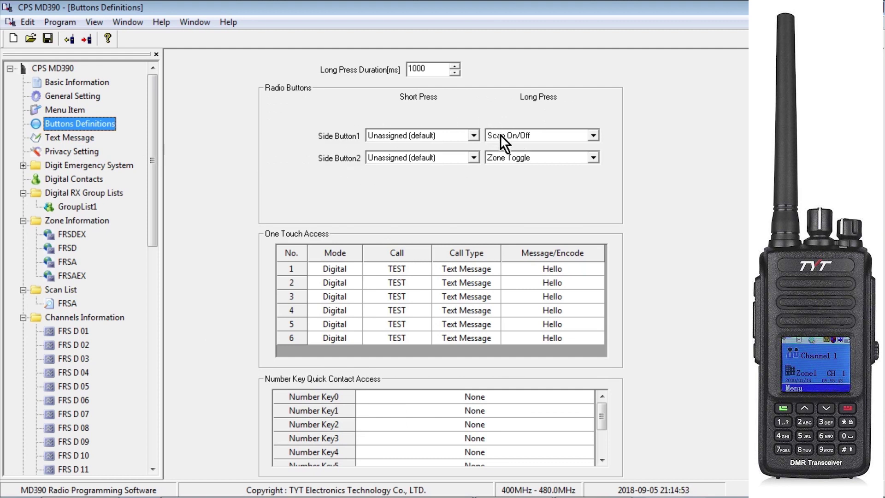
click(66, 303)
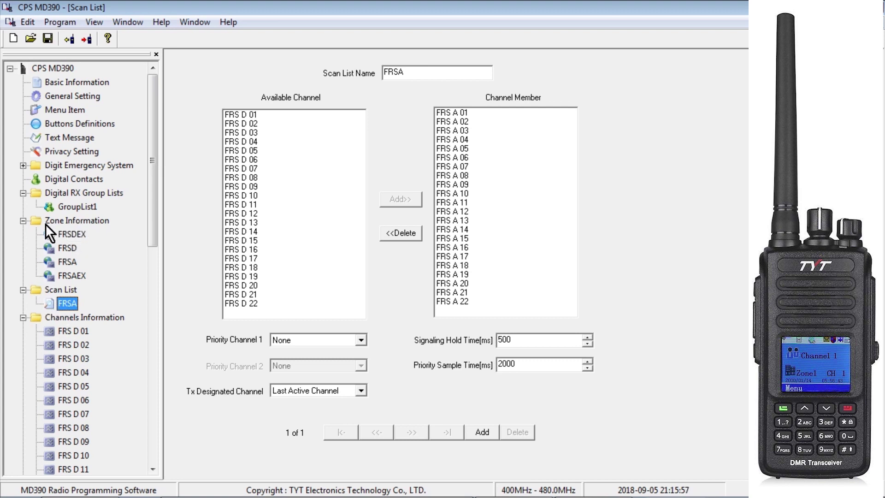
Examine which channels belong to the zones FRSDEX, FRSD, FRSA and FRSAEX
click(70, 234)
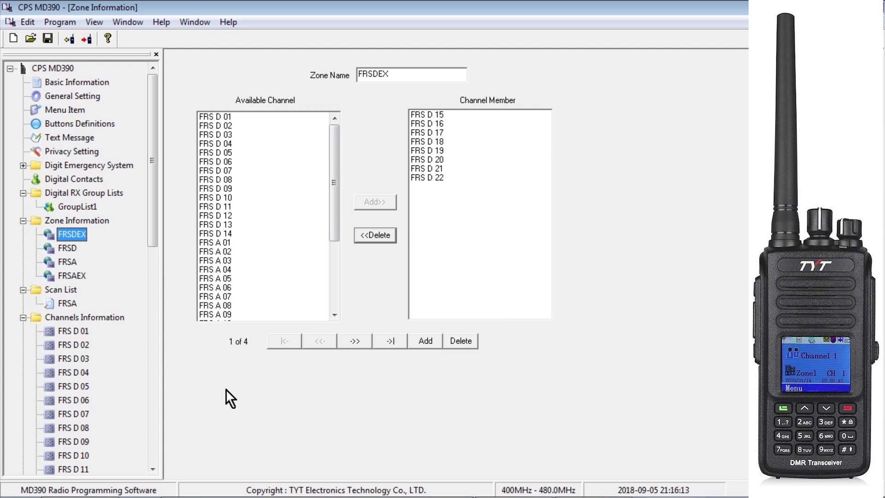
click(68, 247)
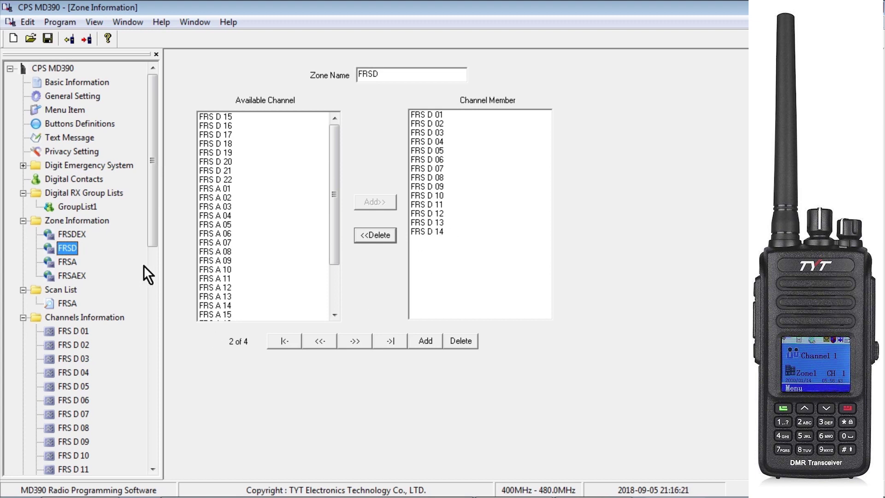
click(79, 234)
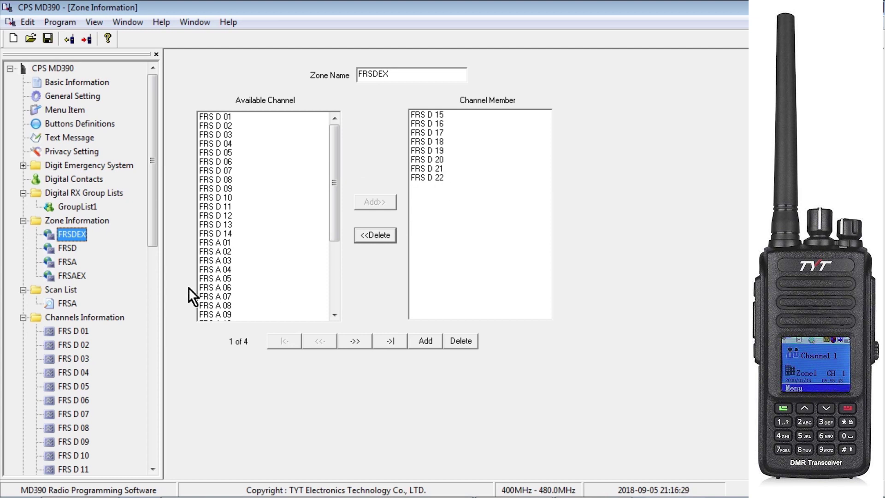
click(68, 259)
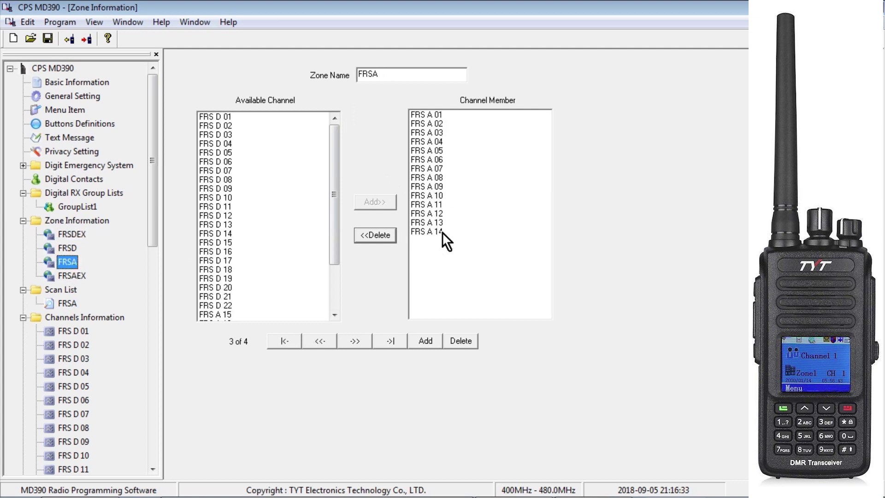
click(73, 276)
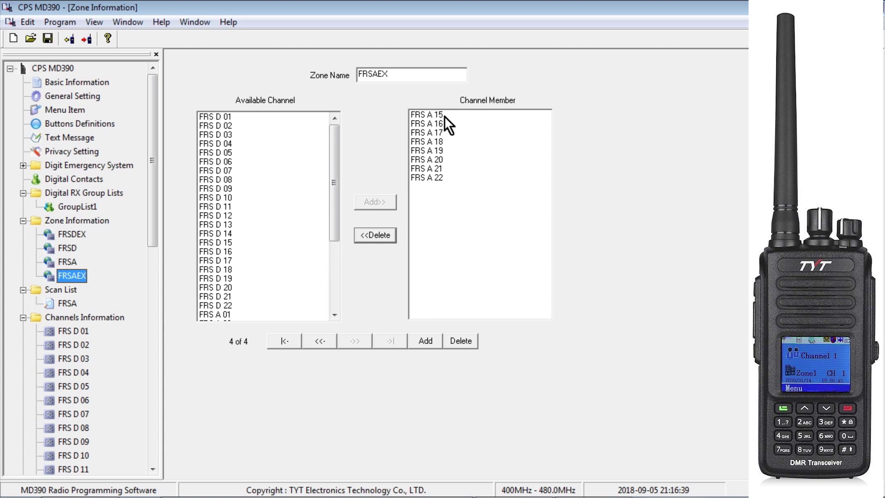
Check the side button assignment for toggling zones, and compare the channel members of zones FRSA, FRSD and FRSDEX
click(89, 122)
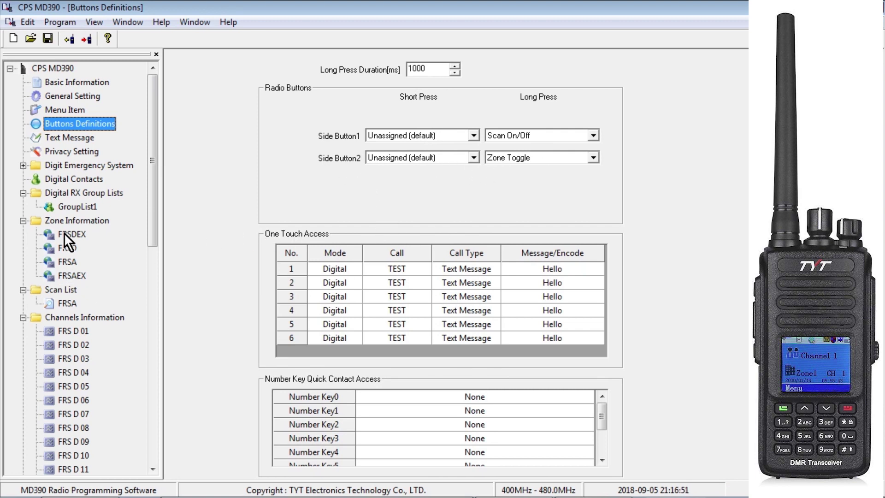
click(73, 259)
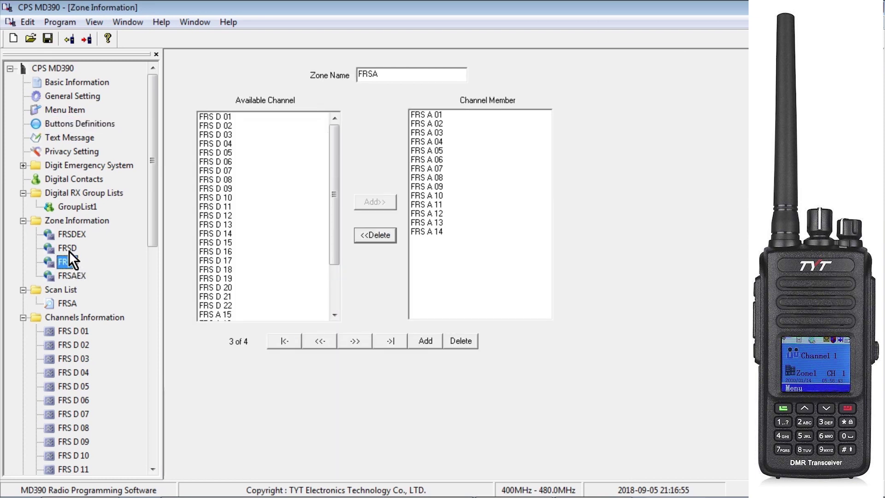
click(69, 251)
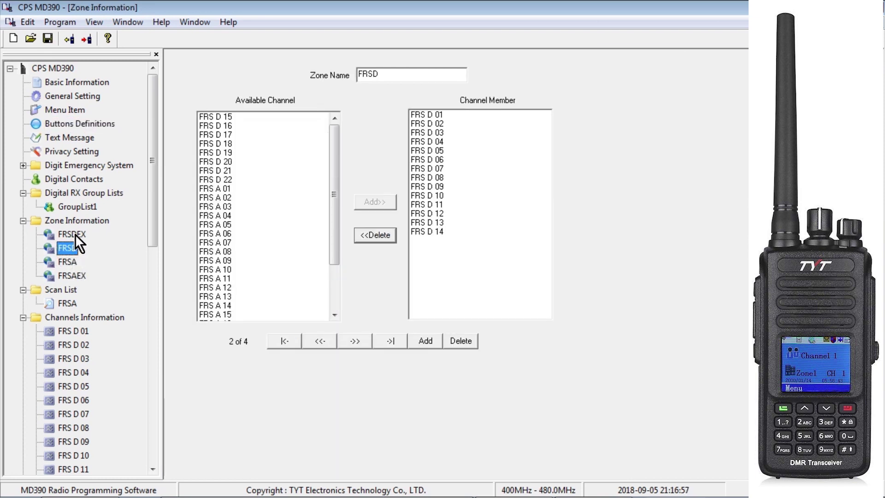
click(76, 234)
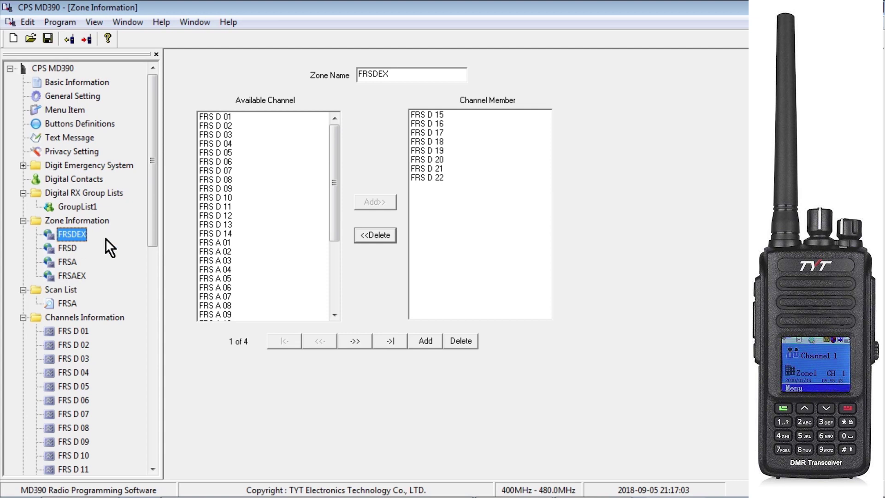
click(428, 114)
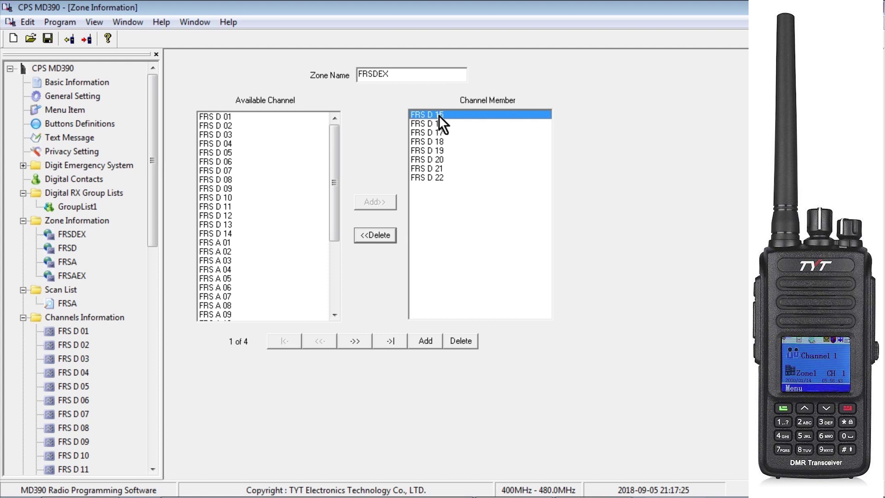
click(70, 261)
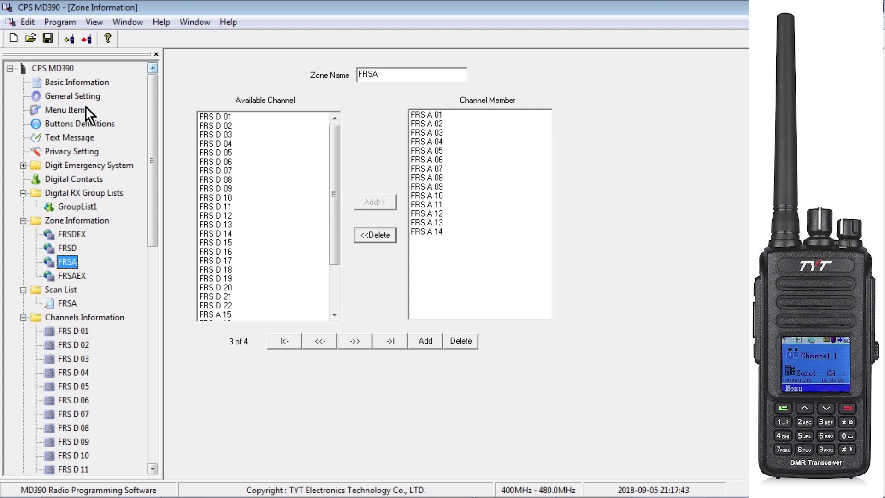
Set the radio name to RADIO2 and the radio ID to 16776002 in the general settings
click(73, 96)
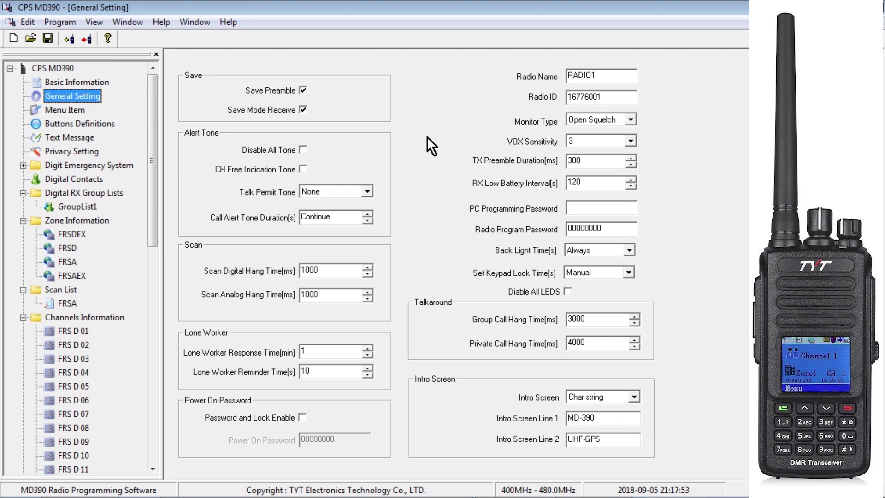
click(614, 78)
key(BackSpace)
text(2)
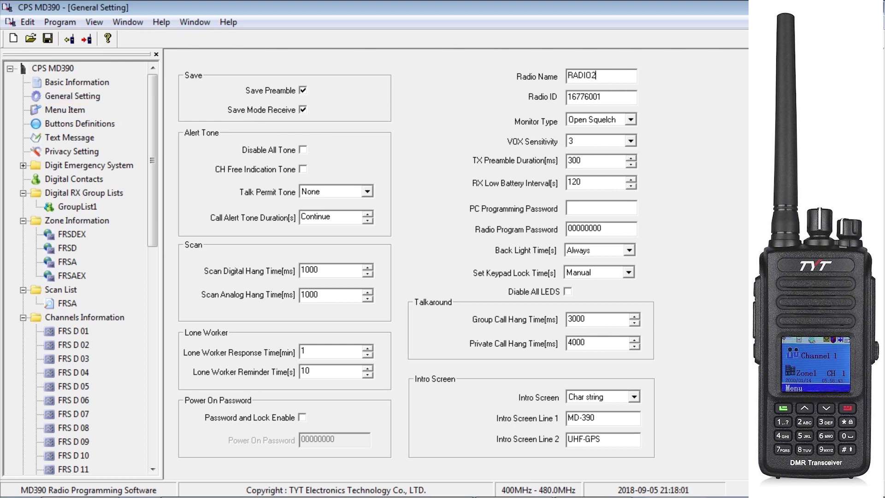
click(607, 97)
key(BackSpace)
text(2)
Set the radio name to RADIO3 and the radio ID to 16776003
click(620, 70)
key(BackSpace)
text(3)
click(620, 97)
key(BackSpace)
text(3)
Set the radio name back to RADIO1 and the radio ID back to 16776001
click(618, 79)
key(BackSpace)
text(1)
click(622, 100)
key(BackSpace)
text(1)
click(32, 23)
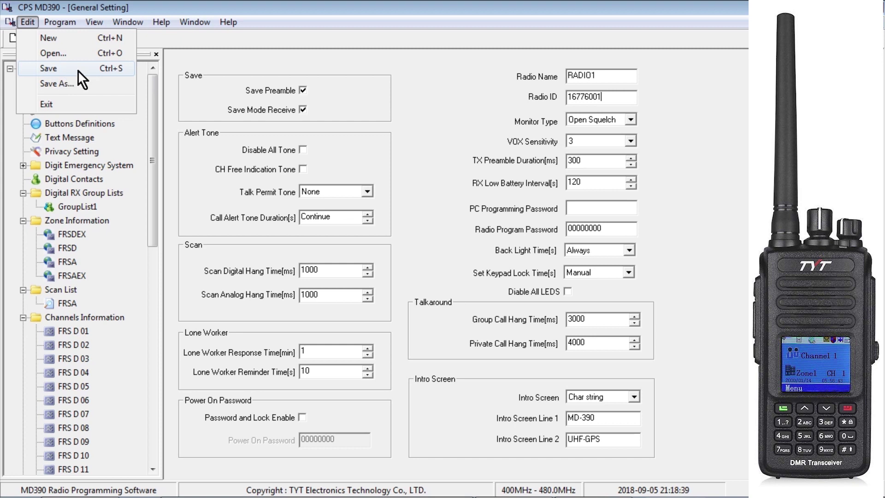
click(161, 21)
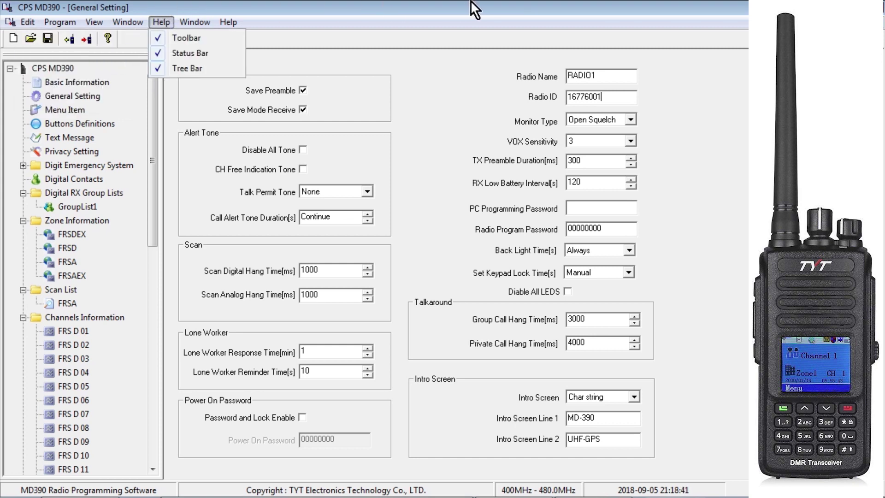
click(454, 55)
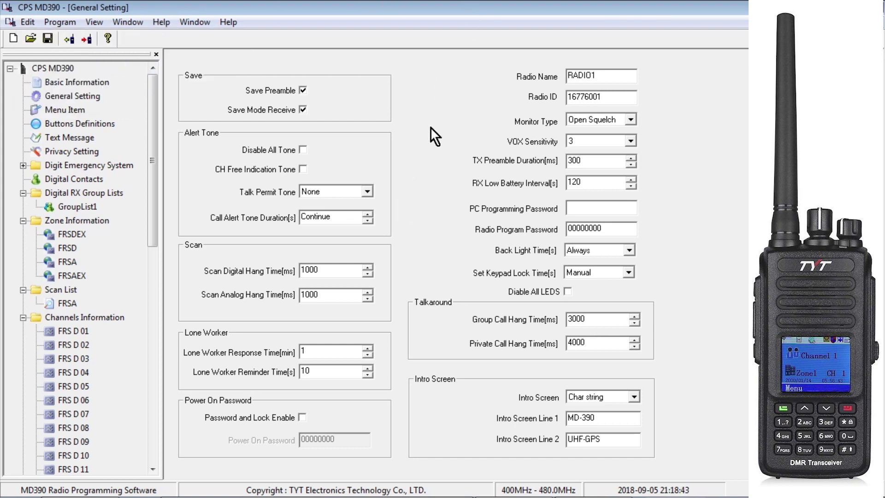